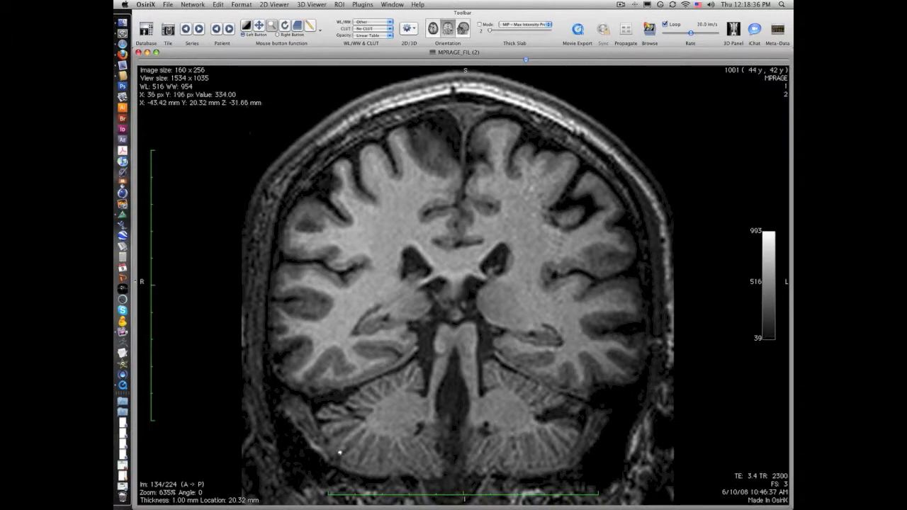
Browse the coronal series to slice 141 and delete all ROIs in the series.
drag(526, 63, 561, 70)
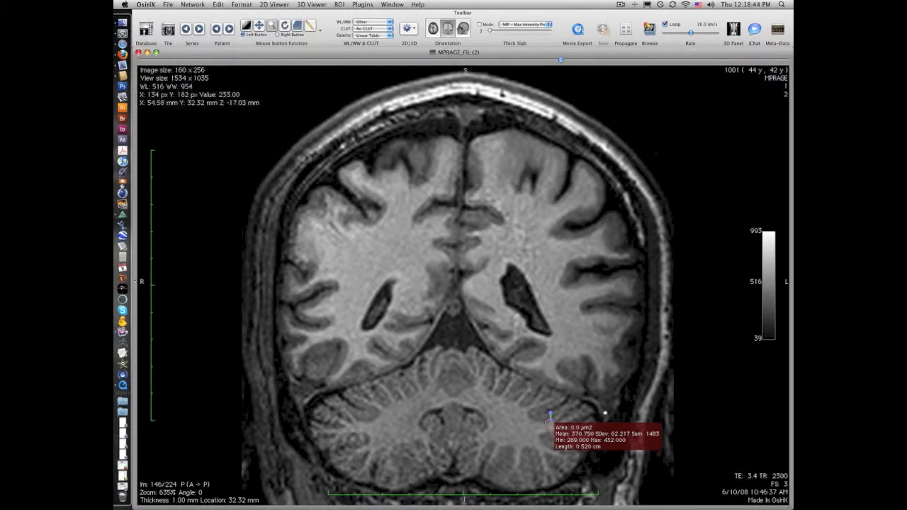
mouse_move(561, 62)
mouse_down()
mouse_move(617, 63)
mouse_move(443, 88)
mouse_move(505, 77)
mouse_move(548, 83)
mouse_up()
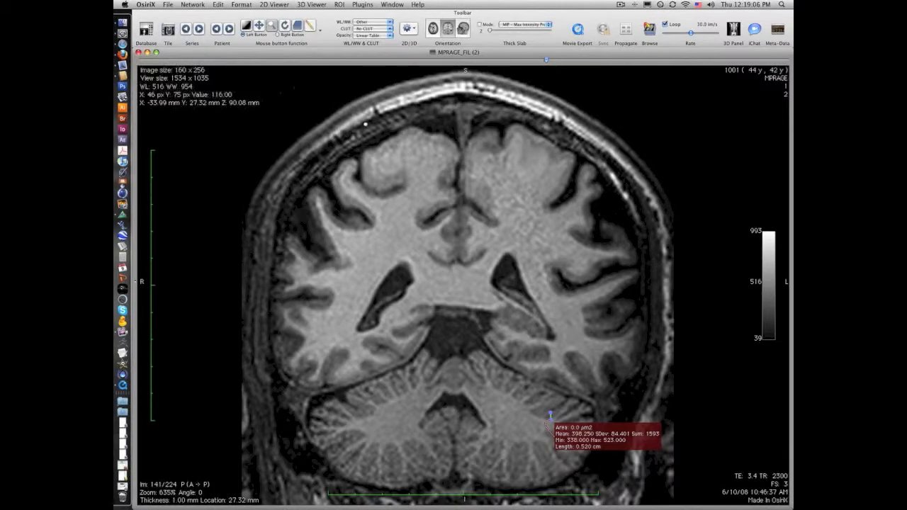
click(341, 6)
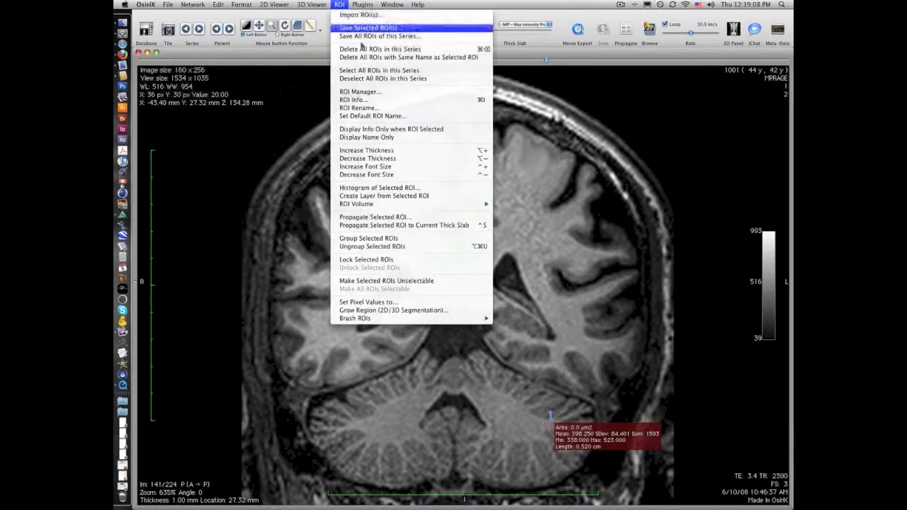
click(448, 50)
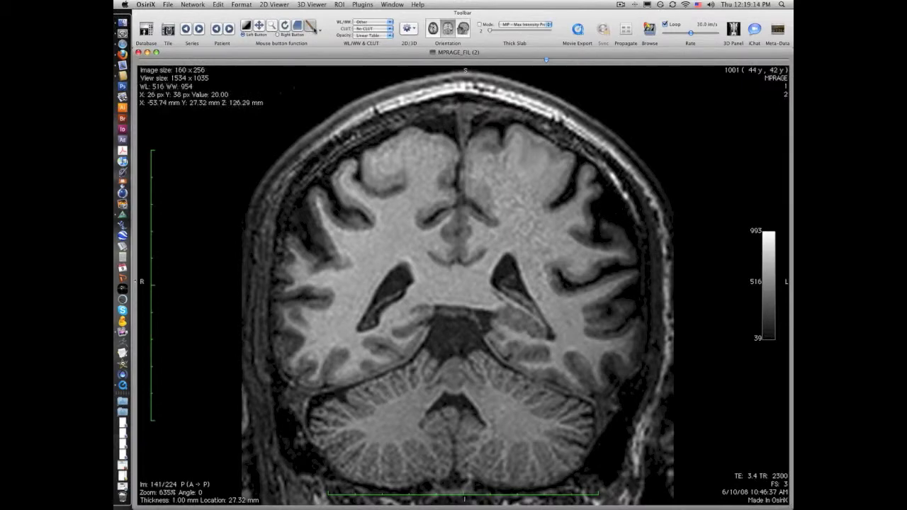
Trace a closed Pencil ROI about 60 cm long around the cerebrum and cerebellum on slice 141.
click(319, 30)
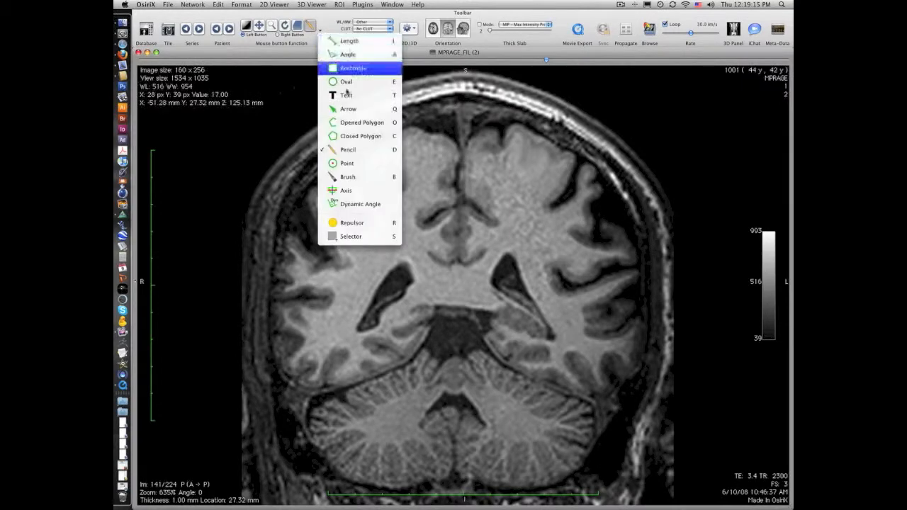
click(374, 151)
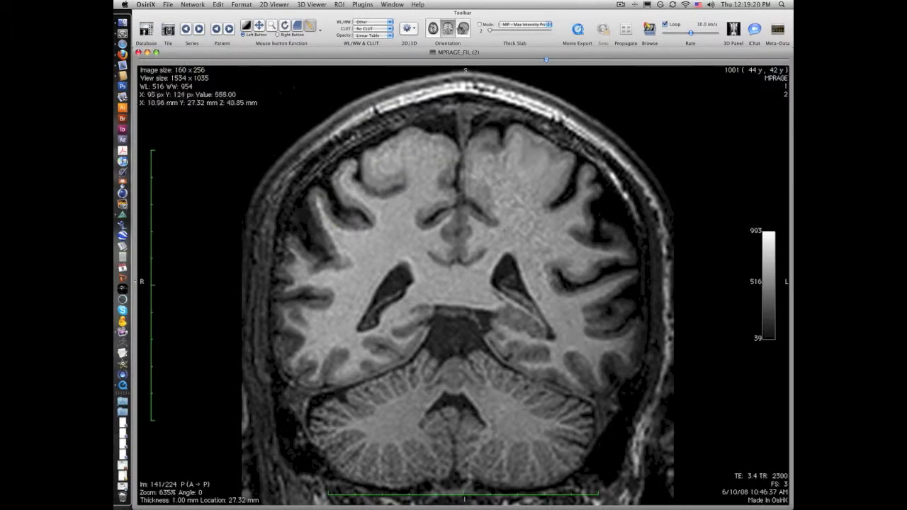
mouse_move(459, 157)
mouse_down()
mouse_move(441, 134)
mouse_move(404, 126)
mouse_move(331, 173)
mouse_move(337, 211)
mouse_move(318, 185)
mouse_move(309, 193)
mouse_move(306, 245)
mouse_move(290, 238)
mouse_move(286, 256)
mouse_move(282, 370)
mouse_move(304, 387)
mouse_move(340, 388)
mouse_move(315, 400)
mouse_move(310, 441)
mouse_move(354, 485)
mouse_move(428, 487)
mouse_move(457, 474)
mouse_move(501, 489)
mouse_move(567, 485)
mouse_move(594, 434)
mouse_move(594, 398)
mouse_move(636, 370)
mouse_move(645, 349)
mouse_move(641, 312)
mouse_move(624, 298)
mouse_move(640, 281)
mouse_move(633, 248)
mouse_move(592, 215)
mouse_move(593, 163)
mouse_move(574, 176)
mouse_move(565, 146)
mouse_move(543, 129)
mouse_move(474, 132)
mouse_up()
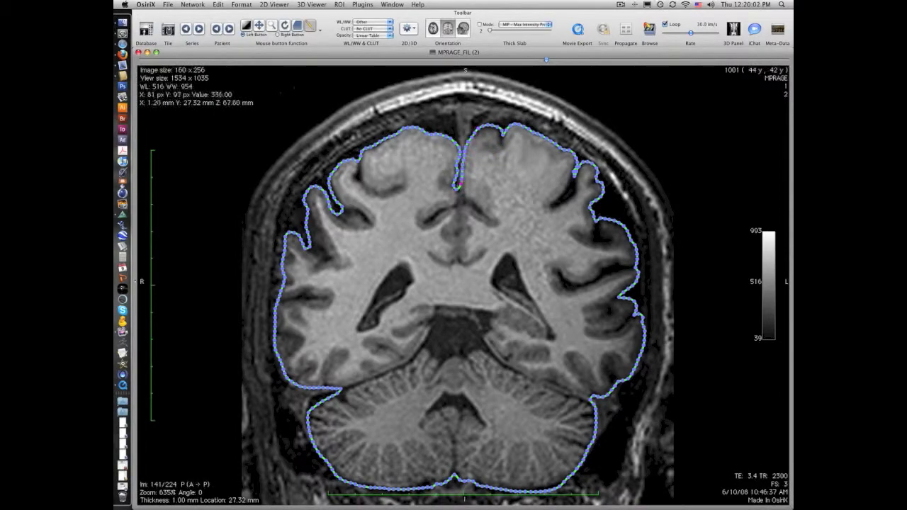
drag(459, 185, 459, 186)
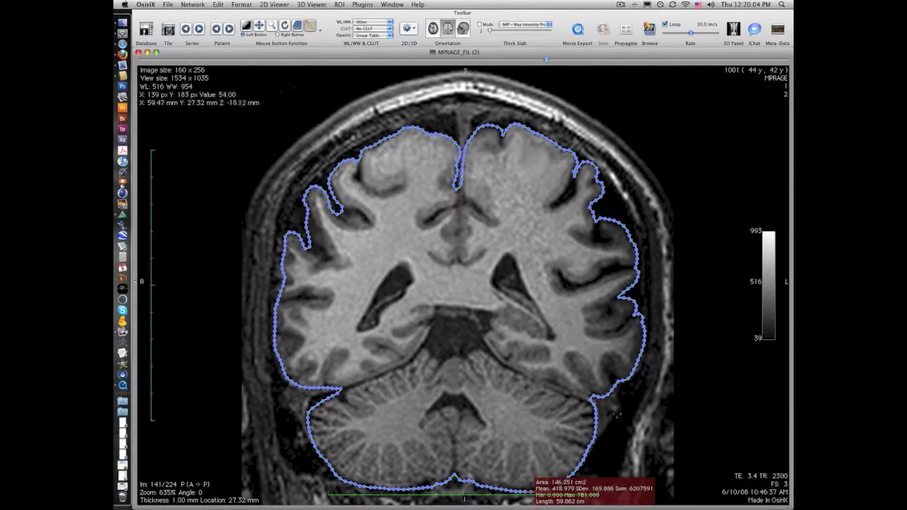
On coronal slice 179, trace the brain's outer edge with the Pencil, following the midline fissure down between the hemispheres.
drag(547, 61, 656, 72)
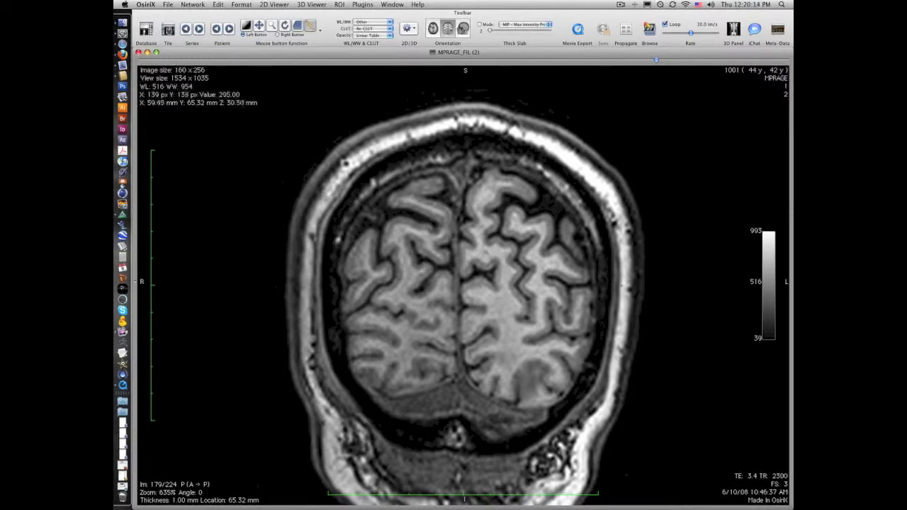
drag(560, 289, 664, 279)
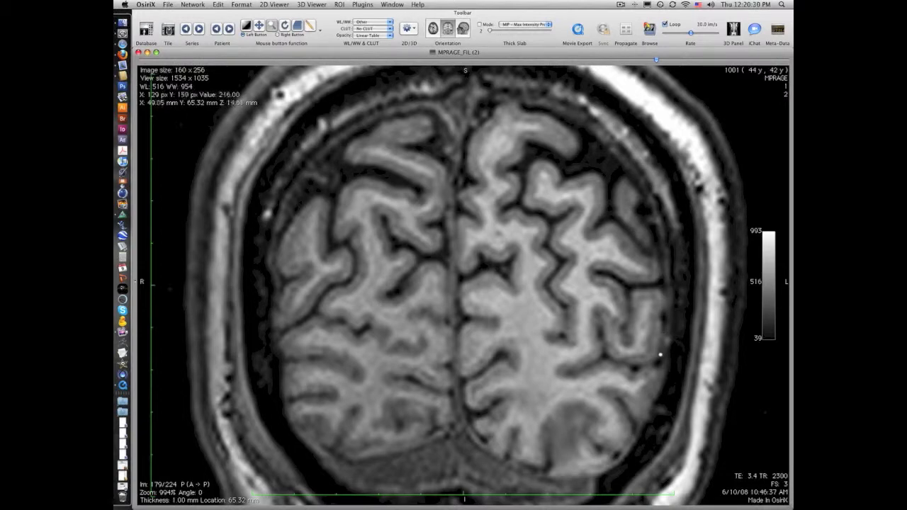
click(318, 27)
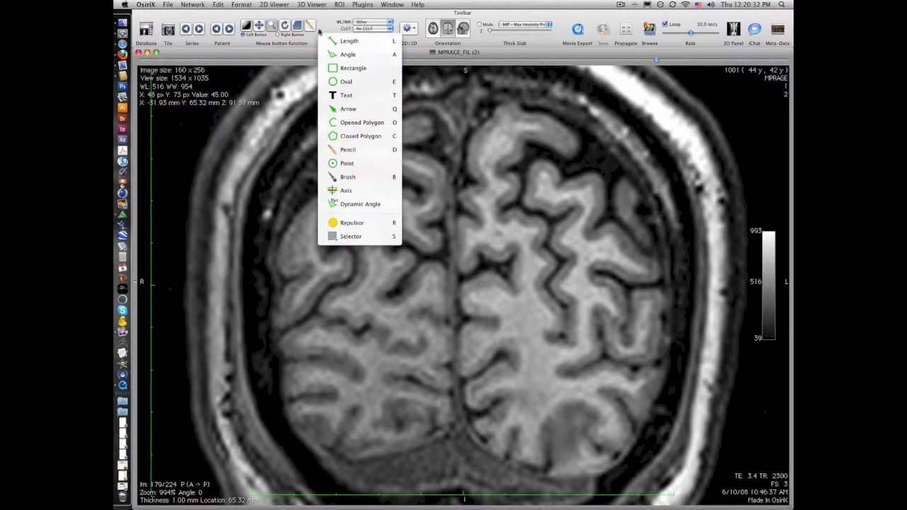
click(354, 149)
mouse_move(466, 179)
mouse_down()
mouse_move(485, 128)
mouse_move(550, 115)
mouse_move(596, 144)
mouse_move(571, 165)
mouse_move(606, 181)
mouse_move(630, 178)
mouse_move(644, 202)
mouse_move(664, 281)
mouse_move(654, 386)
mouse_move(616, 457)
mouse_move(552, 476)
mouse_move(557, 500)
mouse_move(571, 488)
mouse_move(587, 501)
mouse_move(404, 489)
mouse_move(326, 473)
mouse_move(291, 405)
mouse_move(278, 303)
mouse_move(285, 226)
mouse_move(320, 193)
mouse_move(389, 179)
mouse_move(342, 162)
mouse_move(346, 139)
mouse_move(367, 118)
mouse_move(432, 113)
mouse_move(425, 144)
mouse_move(435, 155)
mouse_up()
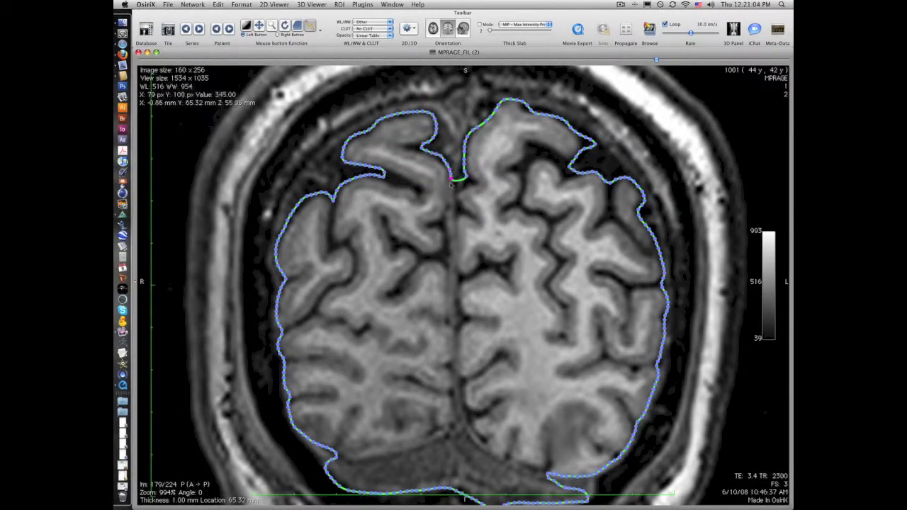
mouse_move(440, 254)
mouse_down()
mouse_move(458, 326)
mouse_move(450, 228)
mouse_move(458, 212)
mouse_up()
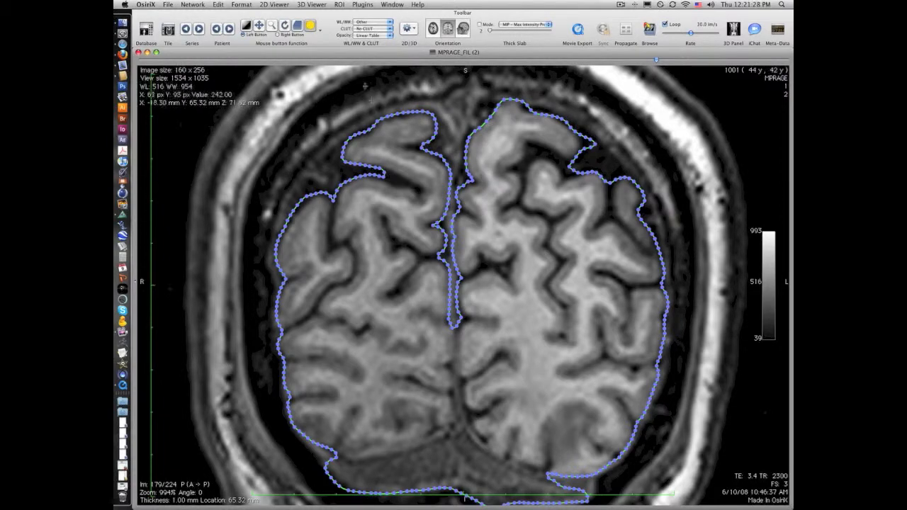
Refine the brain outline on slice 179 with the Repulsor, pushing its upper edges in to the cortex, including the protruding corner.
click(319, 31)
click(352, 223)
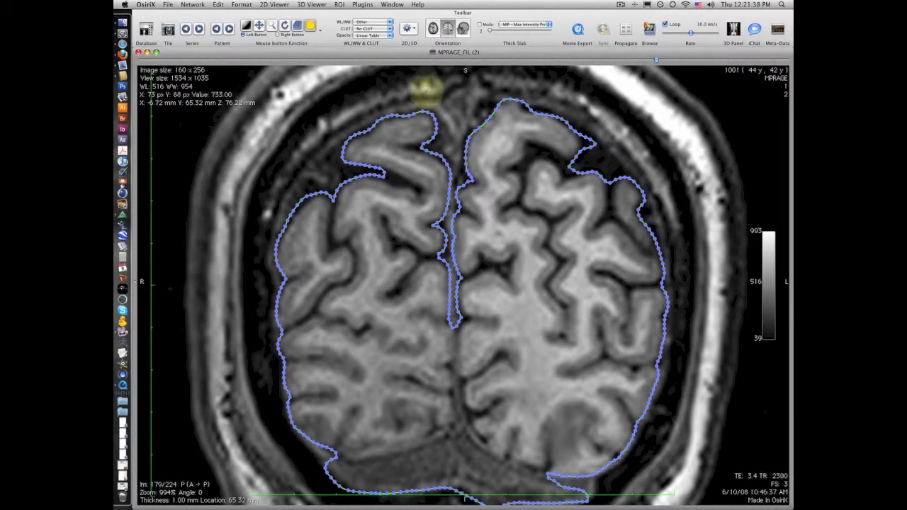
drag(348, 122, 345, 123)
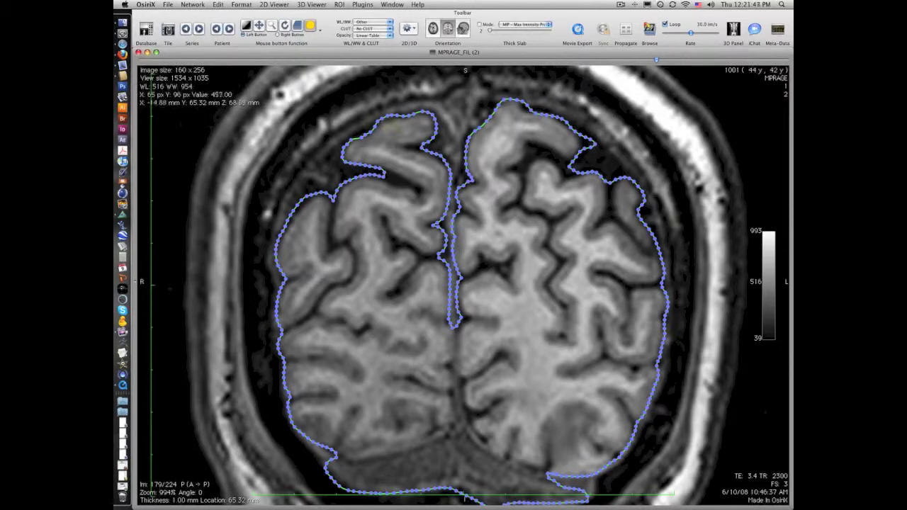
mouse_move(547, 329)
mouse_down()
mouse_move(550, 316)
mouse_move(463, 290)
mouse_move(466, 298)
mouse_up()
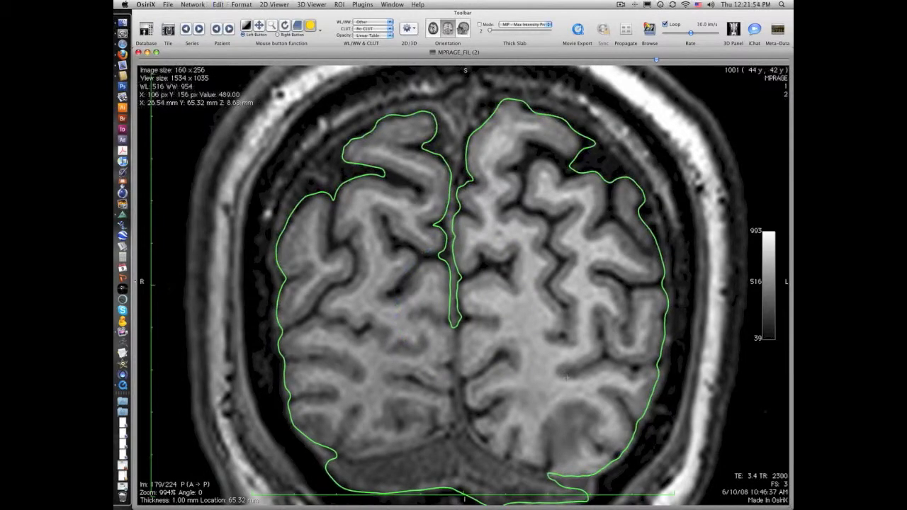
click(352, 226)
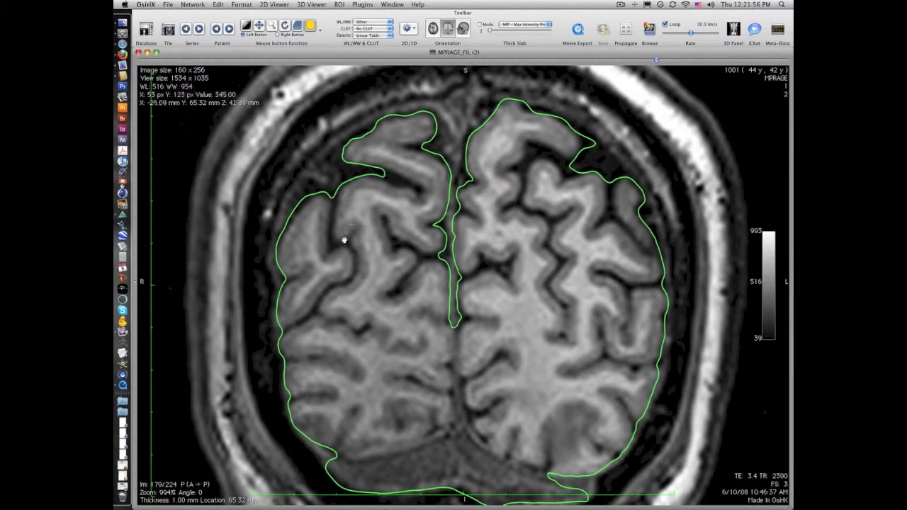
mouse_move(287, 174)
mouse_down()
mouse_move(300, 177)
mouse_move(268, 219)
mouse_move(304, 170)
mouse_up()
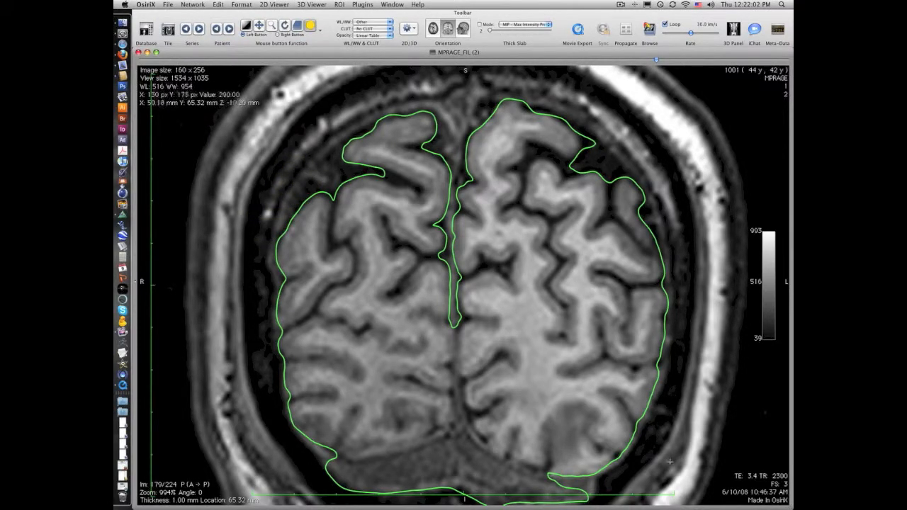
drag(660, 204, 654, 203)
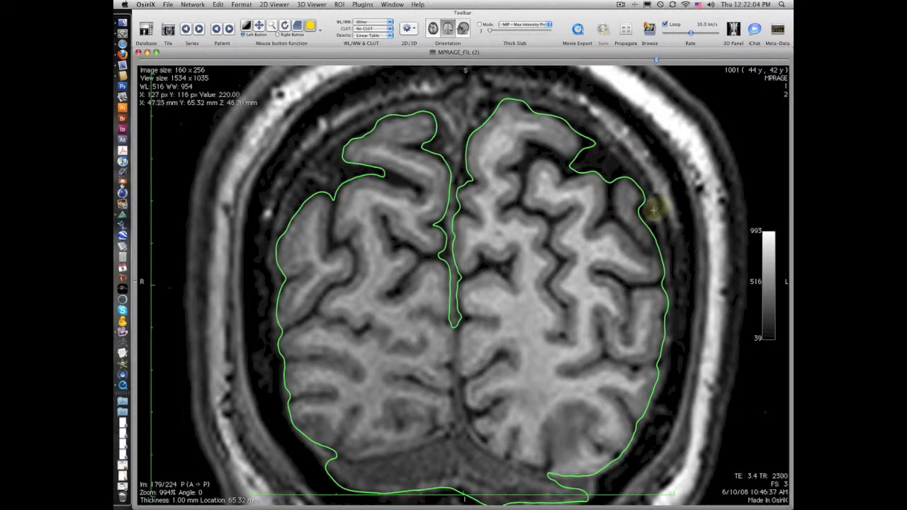
mouse_move(608, 146)
mouse_down()
mouse_move(562, 114)
mouse_move(502, 92)
mouse_up()
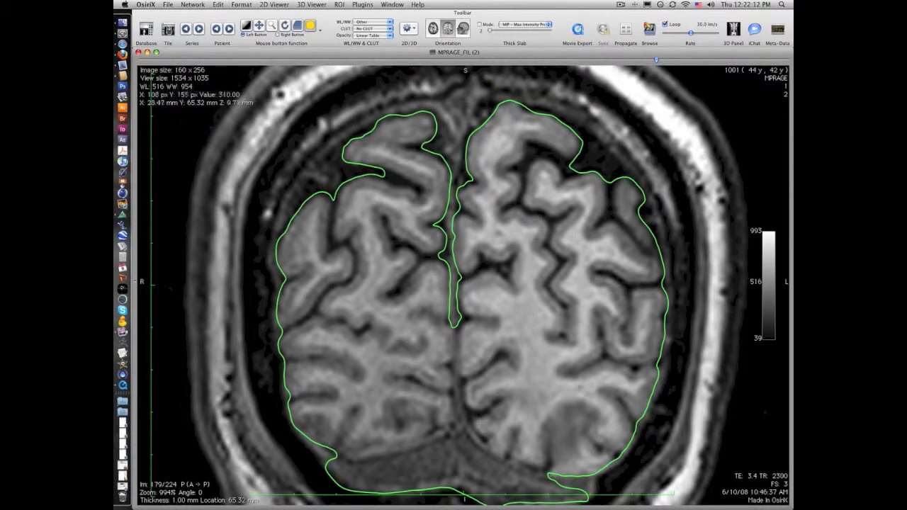
drag(546, 412, 547, 300)
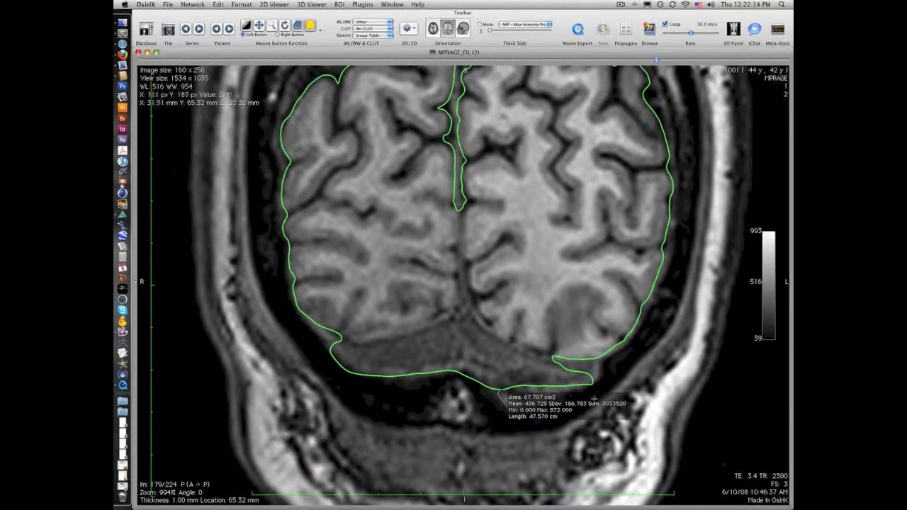
drag(534, 218, 521, 332)
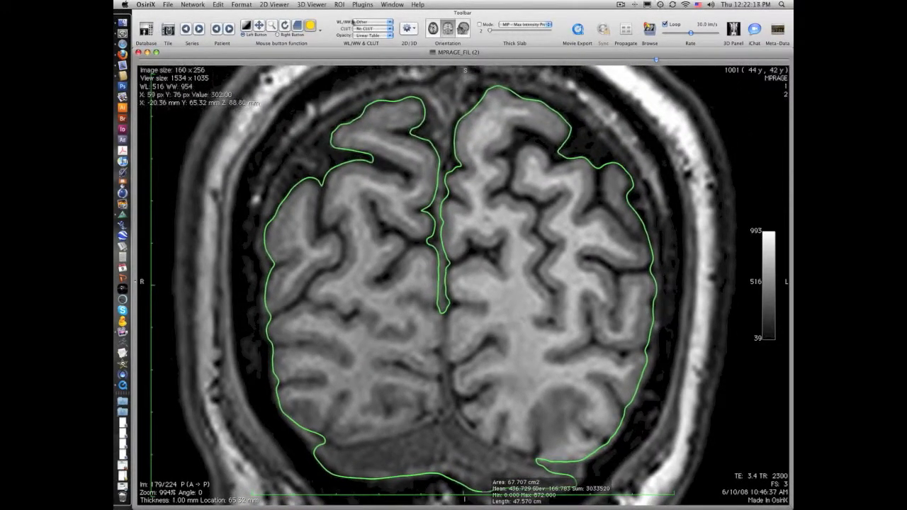
Save all ROIs of the series to a file named roi_03 in the Skeleton Model folder.
click(340, 4)
click(385, 37)
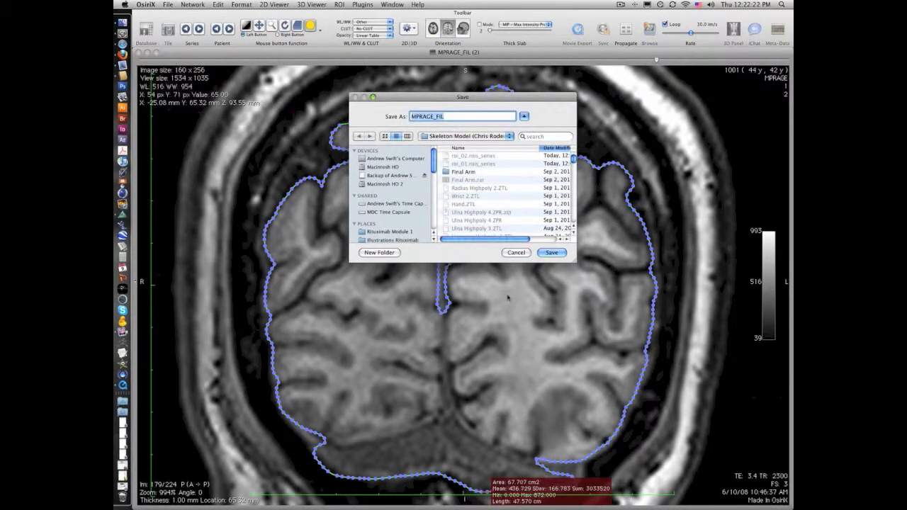
text(roi_02)
key(Return)
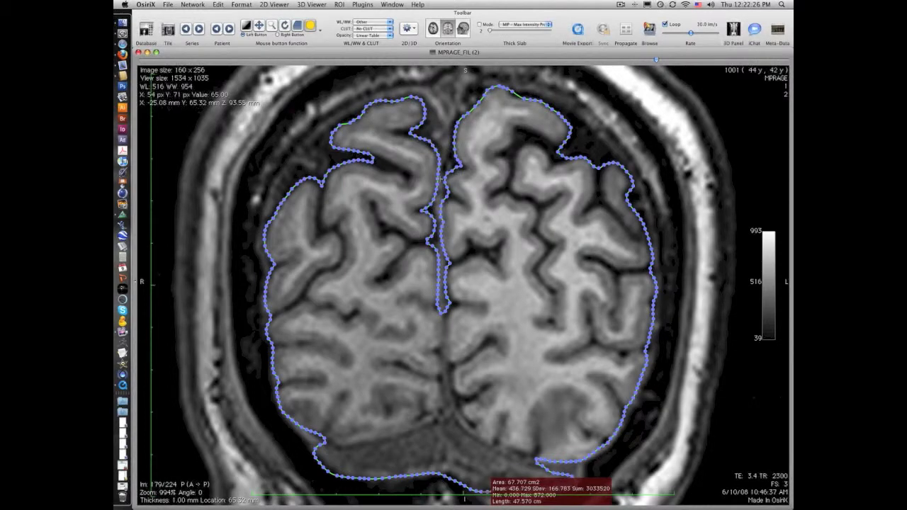
Delete the outline on slice 179, import roi_03.rois_series to restore it, and check the outline on slice 141.
key(Delete)
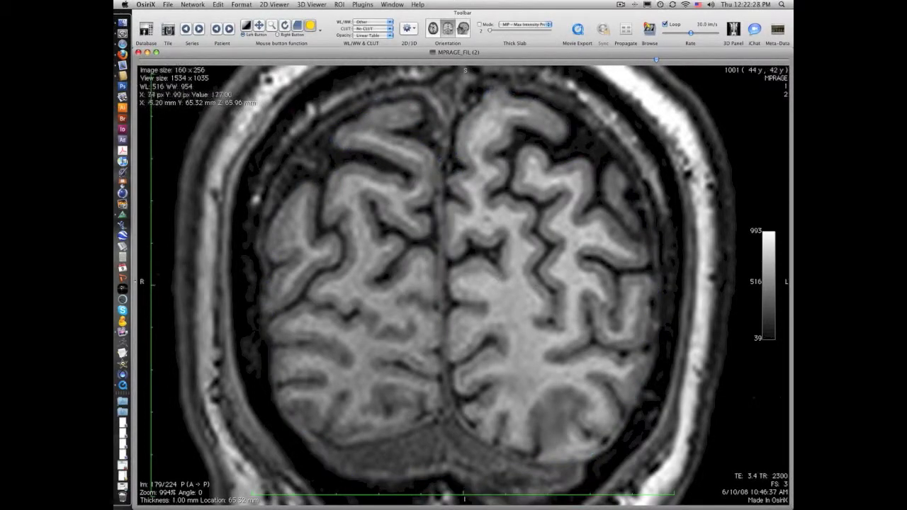
click(339, 5)
click(383, 28)
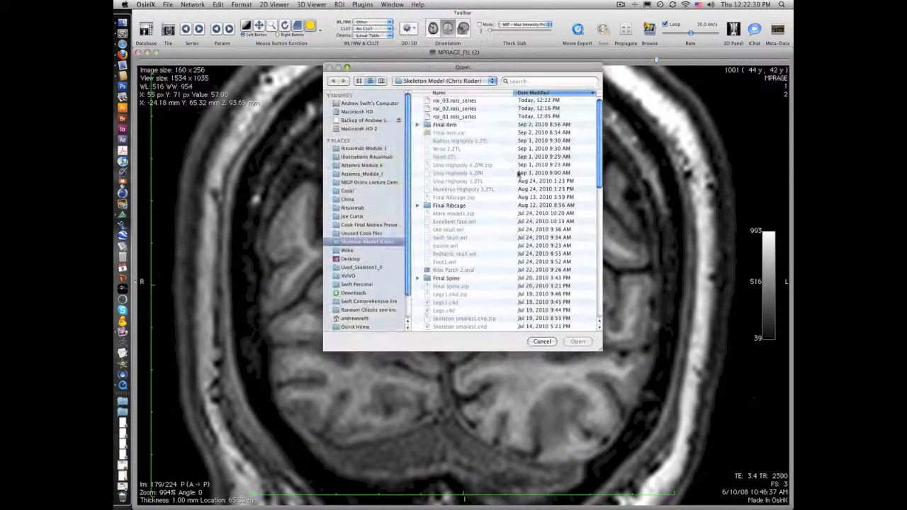
double_click(474, 101)
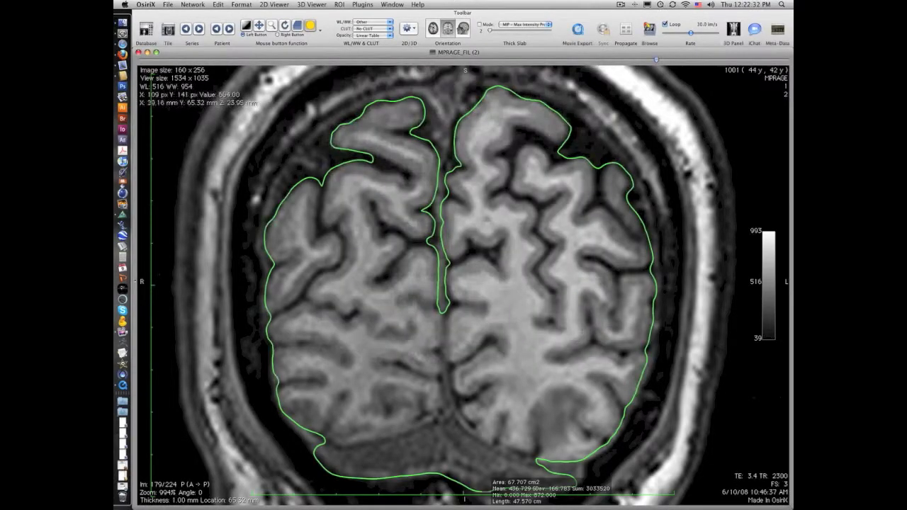
drag(656, 61, 552, 120)
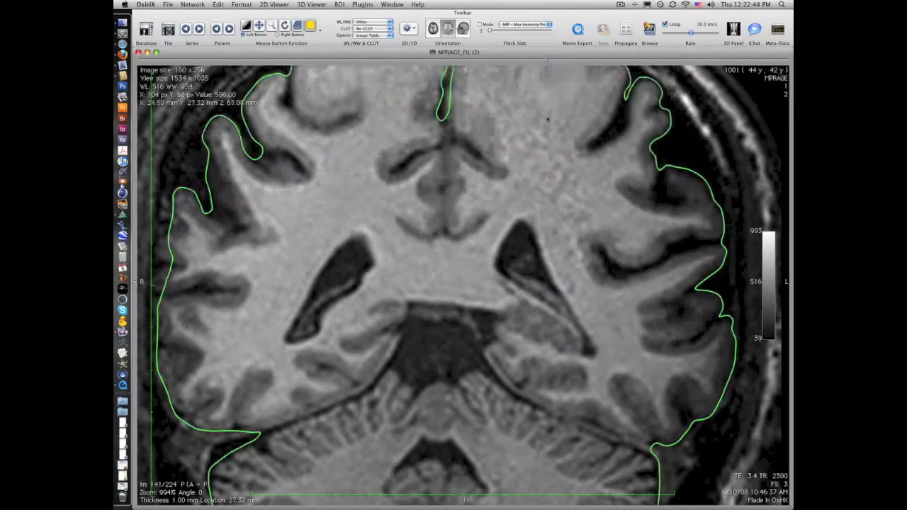
drag(606, 249, 594, 297)
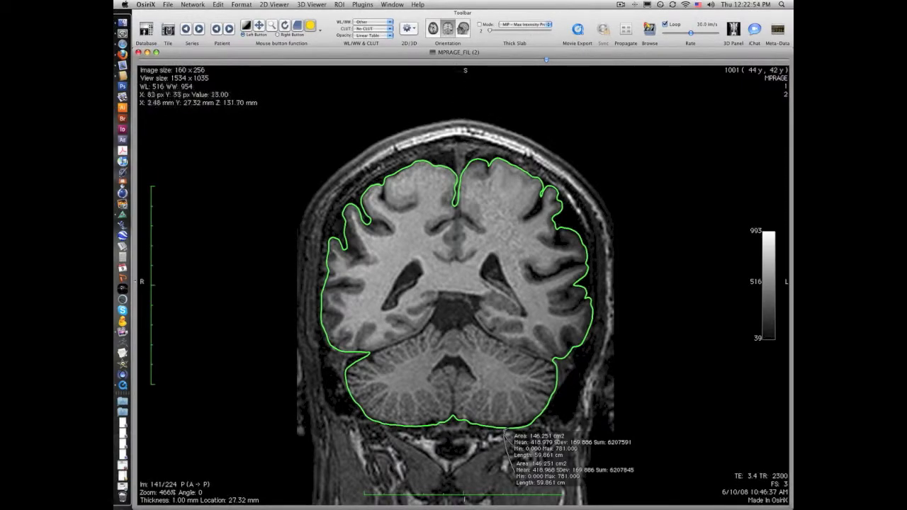
On coronal slice 106, draw Pencil ROIs around the whole brain and around the two small bright spots below it.
drag(549, 61, 447, 86)
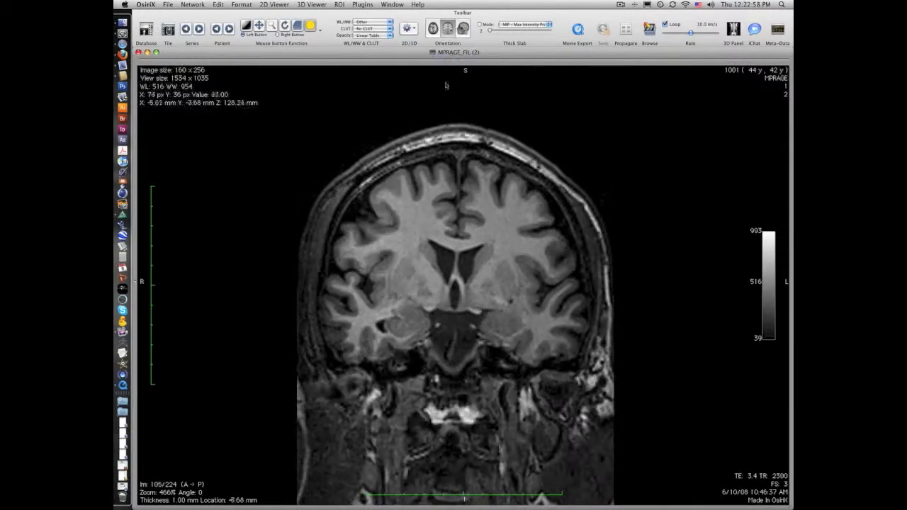
key(shift)
key(shift)
drag(514, 337, 519, 287)
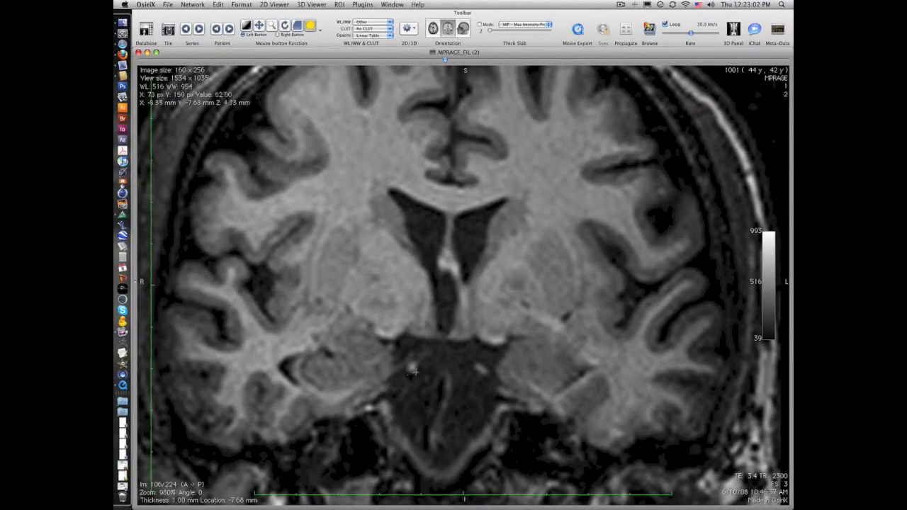
click(400, 343)
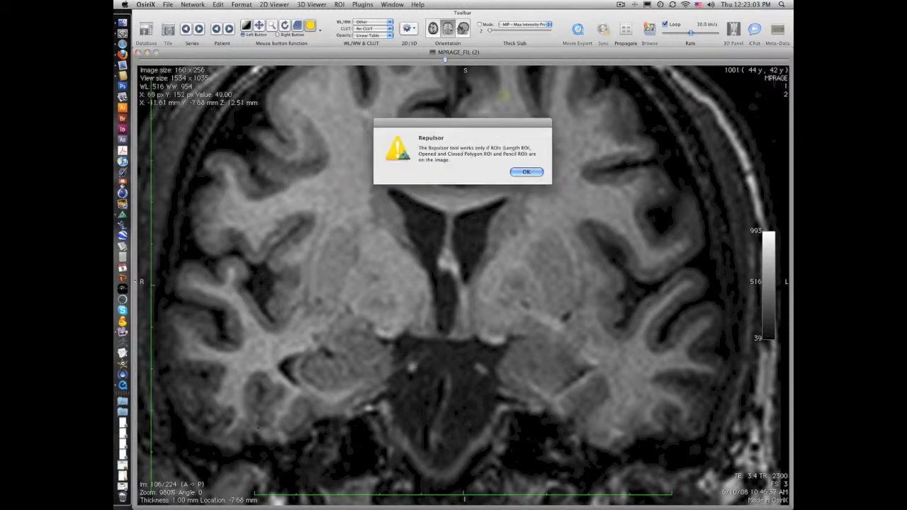
click(527, 172)
mouse_move(394, 344)
mouse_down()
mouse_move(181, 315)
mouse_move(630, 128)
mouse_move(663, 472)
mouse_move(496, 358)
mouse_move(455, 342)
mouse_move(398, 341)
mouse_move(414, 361)
mouse_up()
mouse_move(480, 363)
mouse_down()
mouse_move(489, 375)
mouse_move(479, 363)
mouse_up()
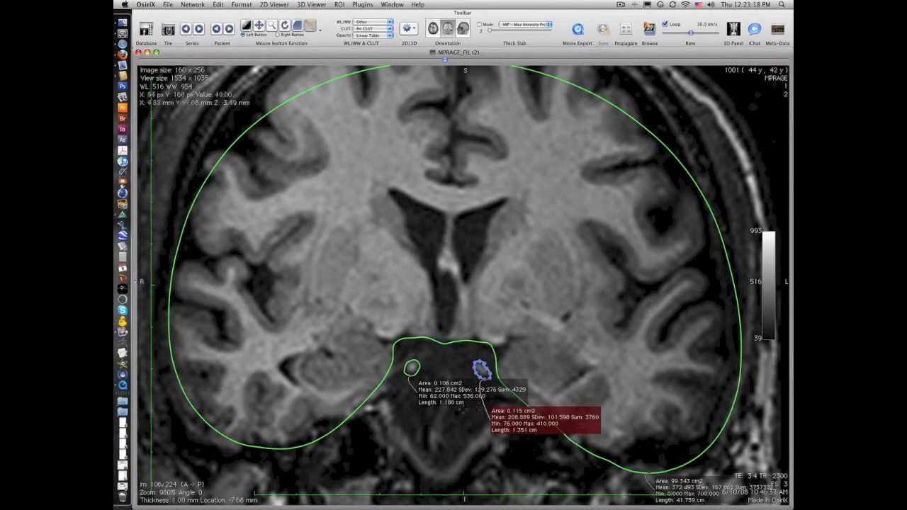
Delete the two small ROIs around the bright spots on slice 106 and select the brain outline.
key(Delete)
click(412, 369)
key(Delete)
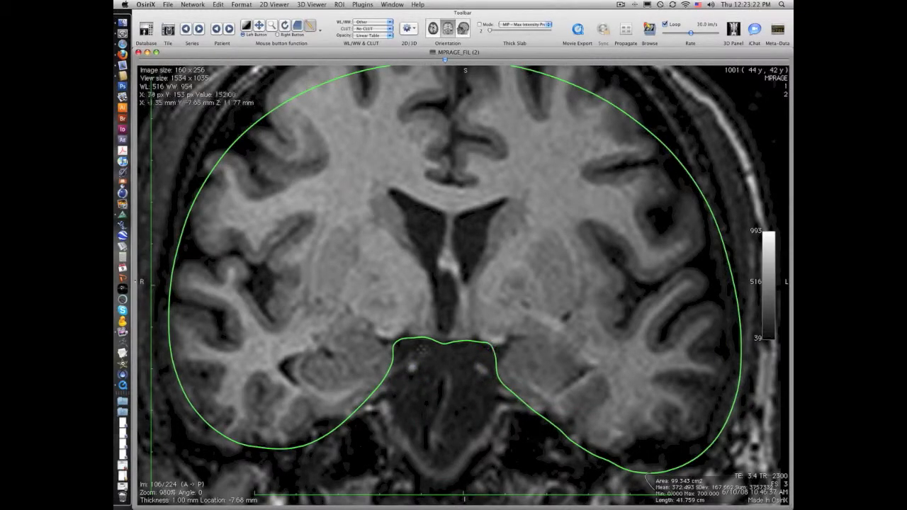
click(467, 342)
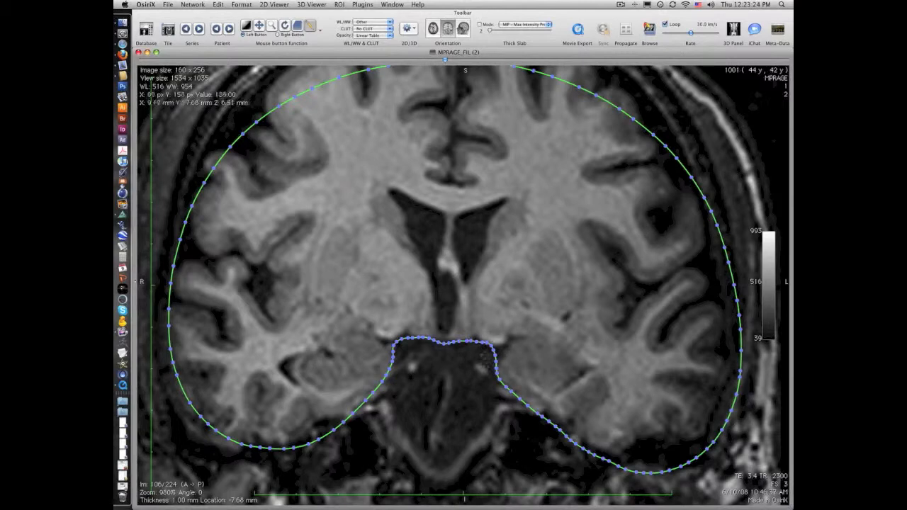
Push the lower edge of the brain outline on slice 106 around both small bright spots and deselect it.
drag(393, 362, 421, 365)
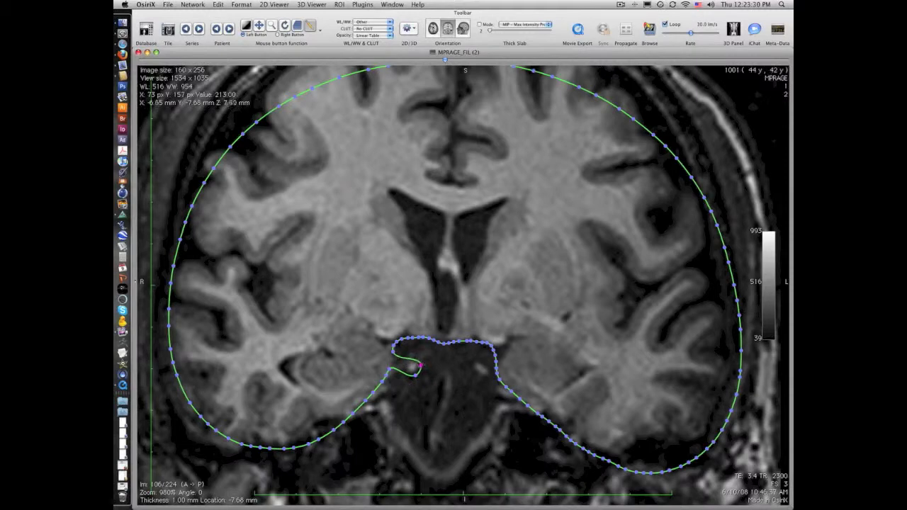
key(u)
click(408, 356)
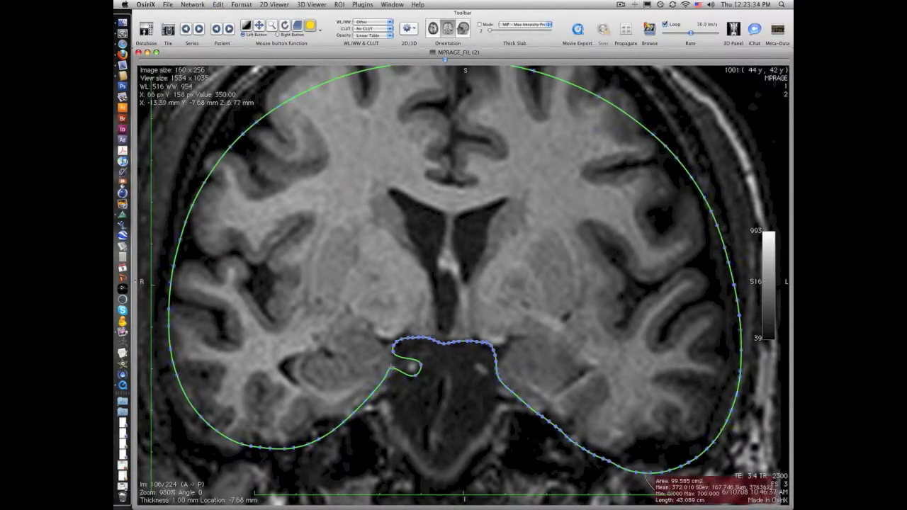
mouse_move(390, 367)
mouse_down()
mouse_move(399, 384)
mouse_move(400, 375)
mouse_up()
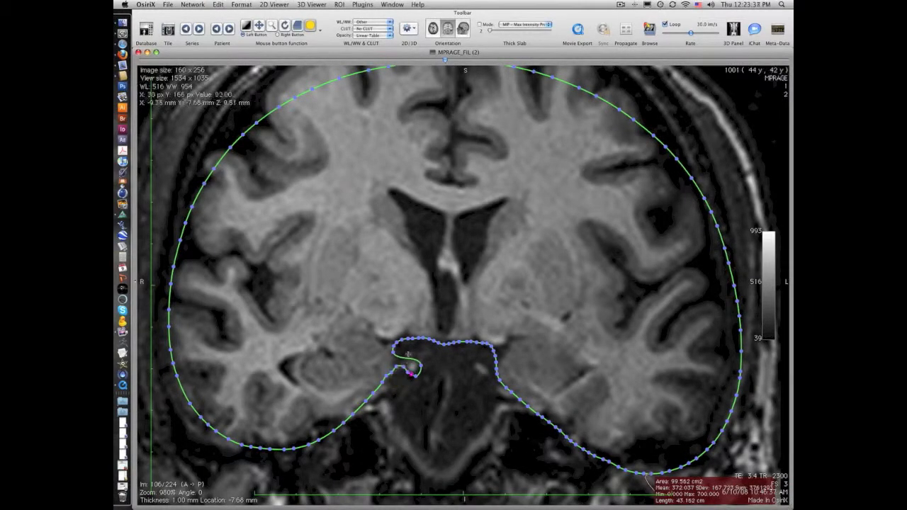
drag(497, 368, 473, 373)
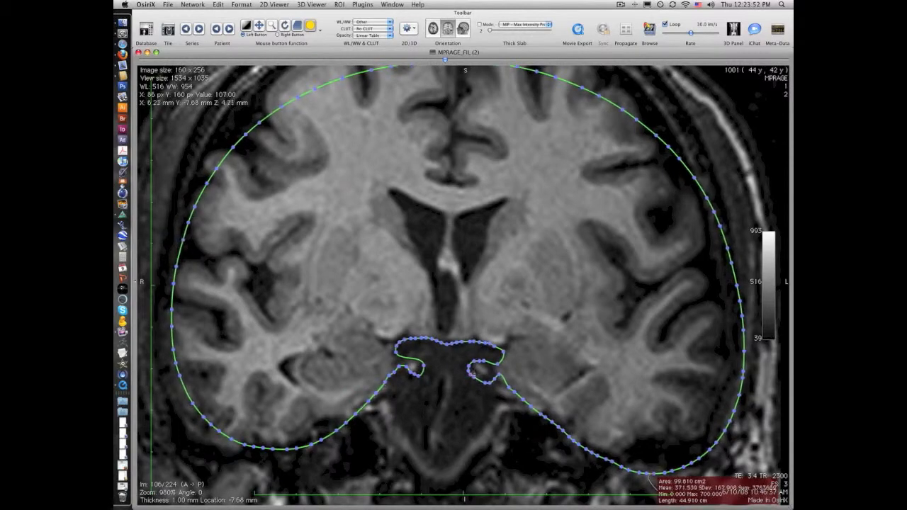
click(500, 424)
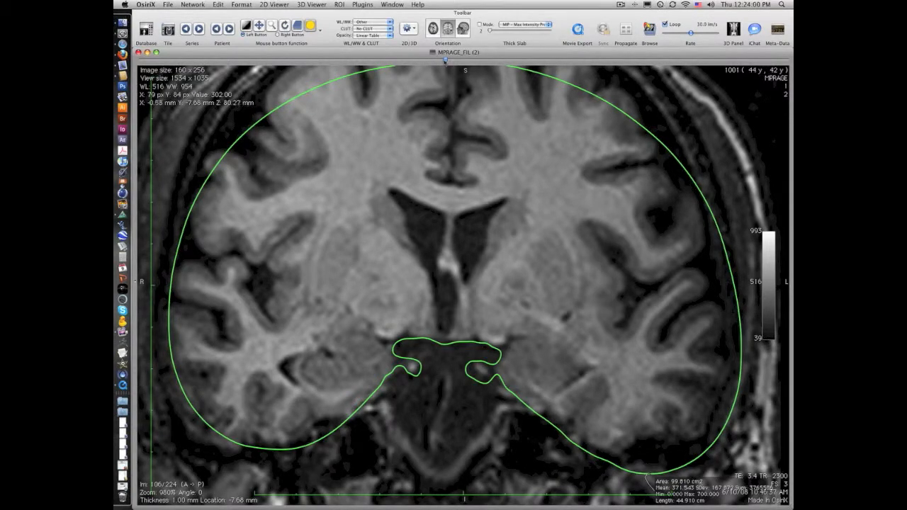
Go to coronal slice 141 and view its complete brain outline.
drag(452, 60, 546, 59)
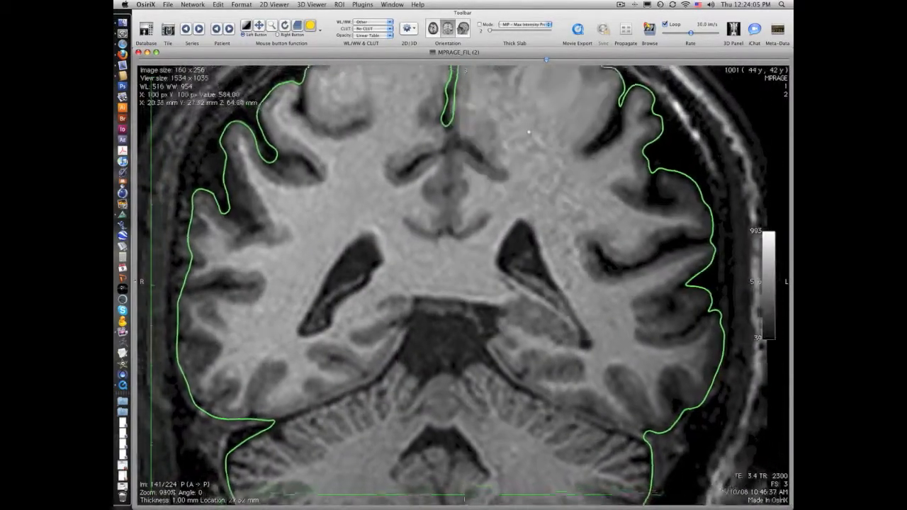
drag(529, 132, 525, 160)
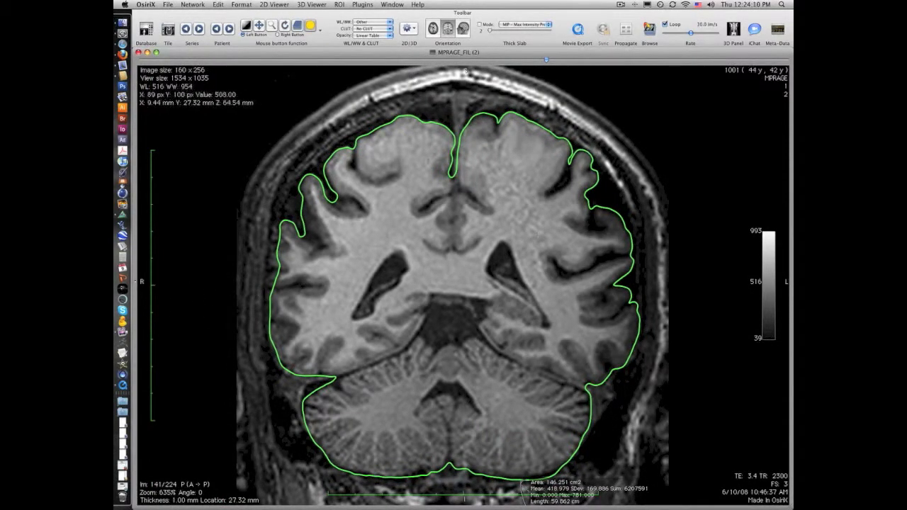
click(340, 5)
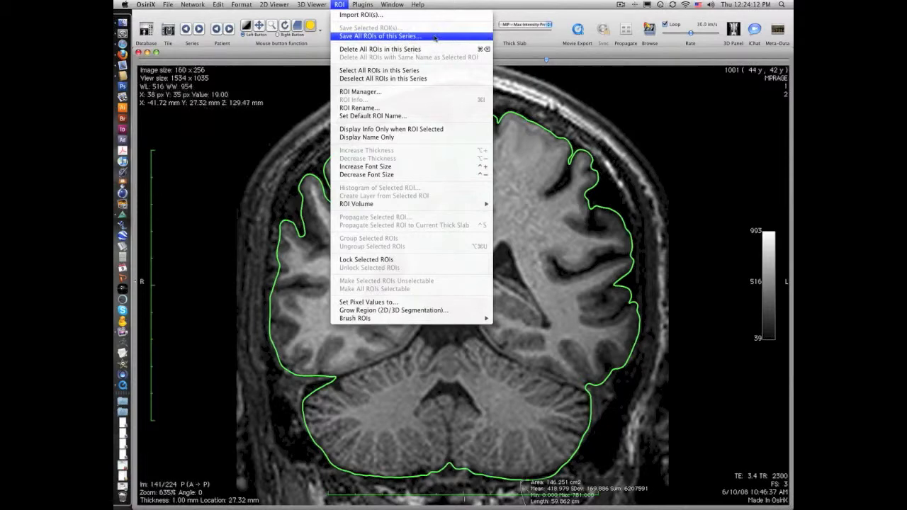
click(267, 203)
click(340, 5)
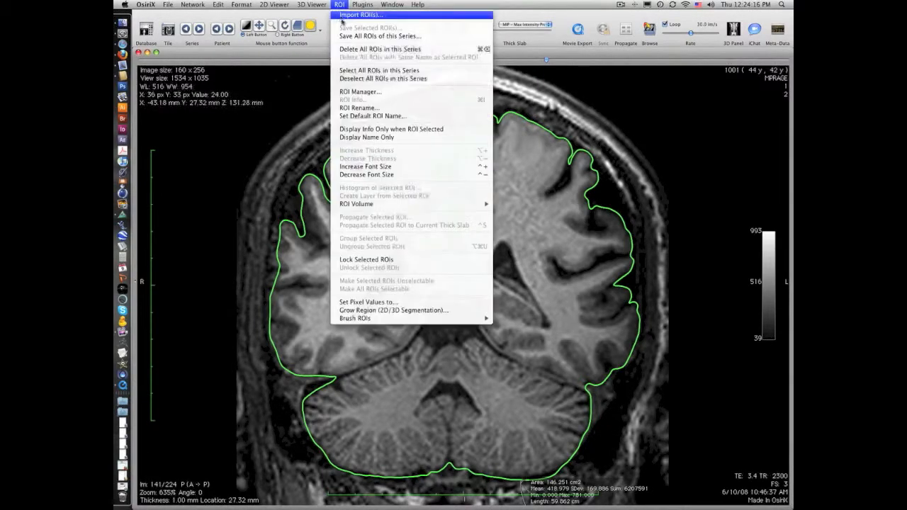
click(390, 304)
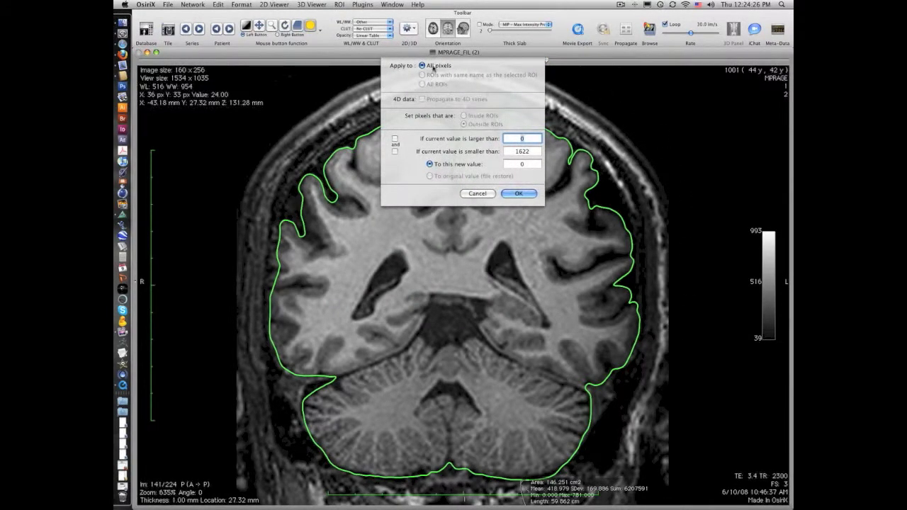
click(477, 193)
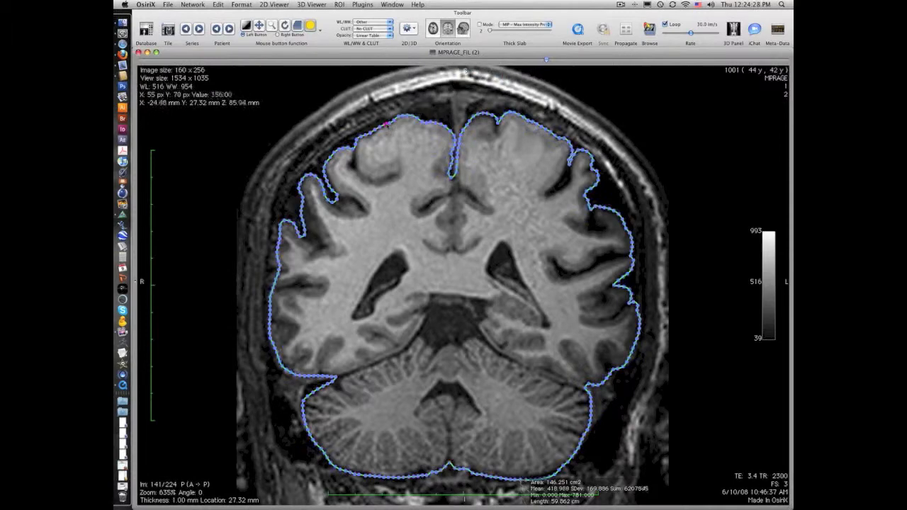
With the outline on slice 141 selected, set all pixels outside all ROIs to the value 0.
click(362, 4)
mouse_move(339, 5)
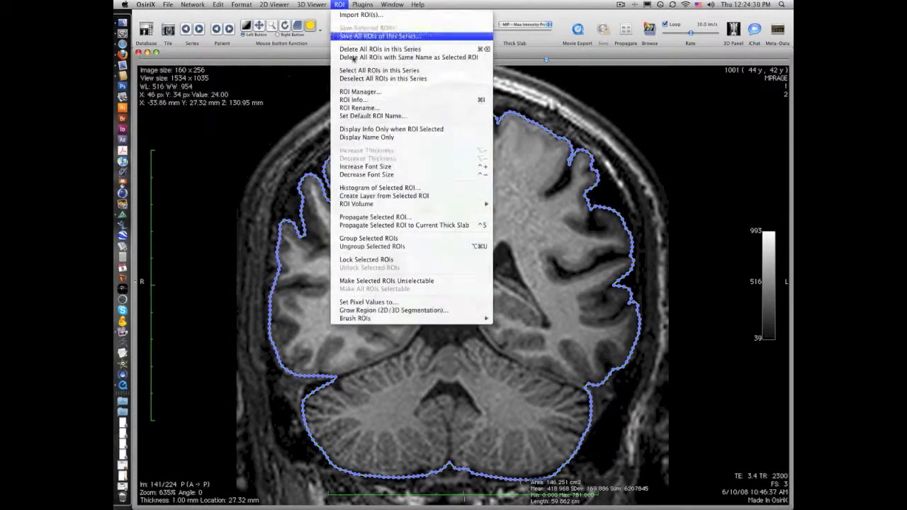
click(369, 302)
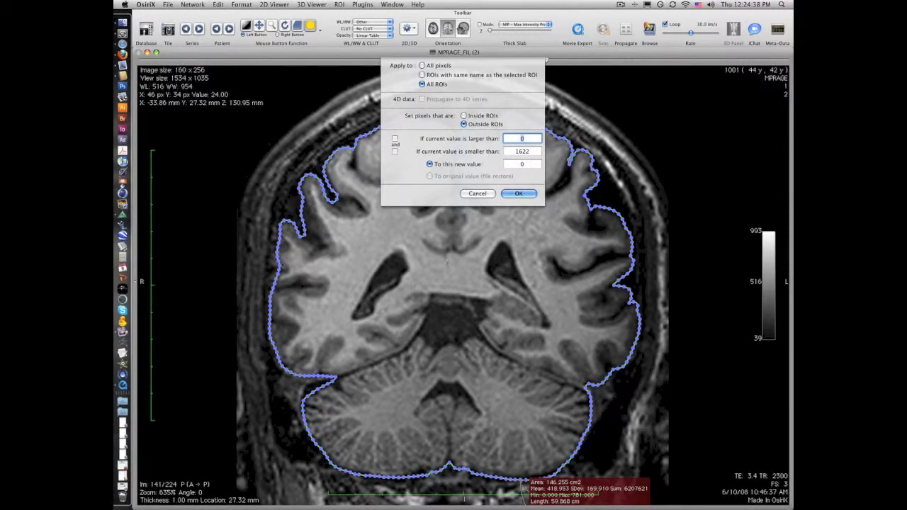
click(529, 193)
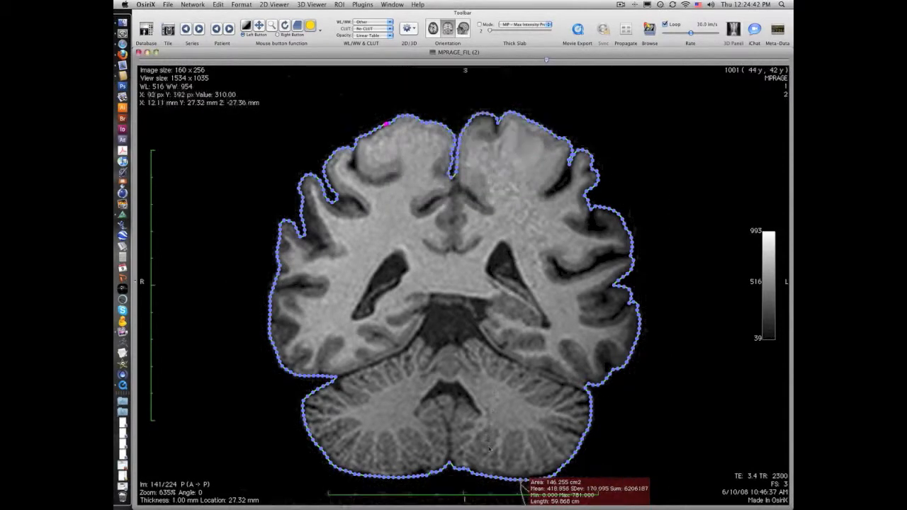
Check the masked brain on slice 106 and open a 3D volume rendering with the High Contrast preset.
drag(547, 61, 445, 62)
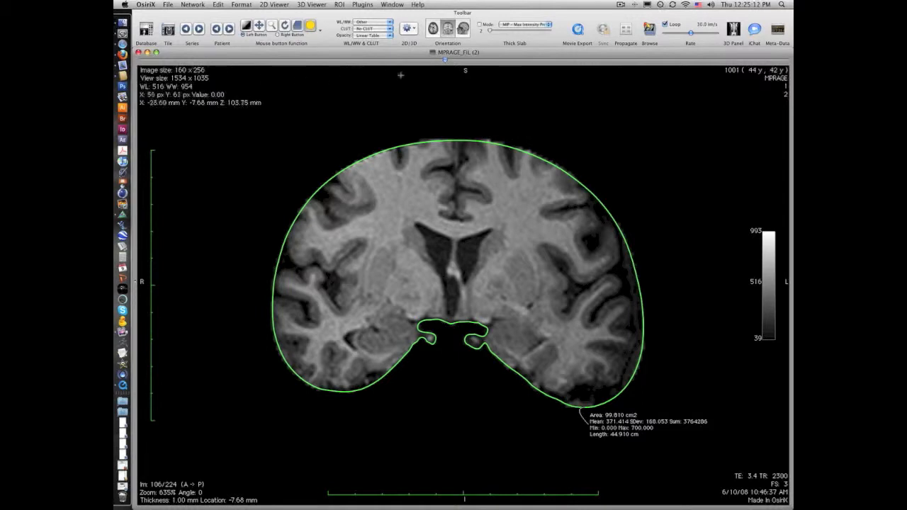
click(409, 29)
click(445, 116)
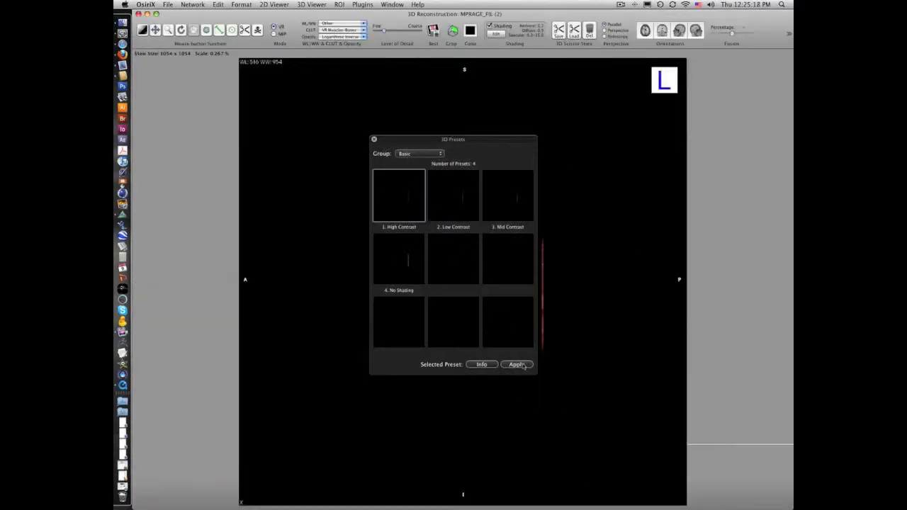
click(517, 364)
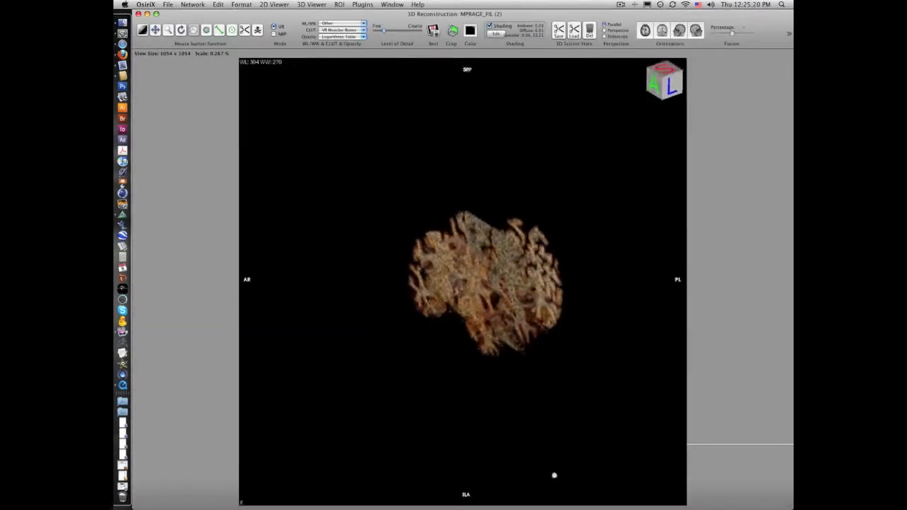
Turn off shading in the 3D volume rendering of the brain.
scroll(581, 371, up, 10)
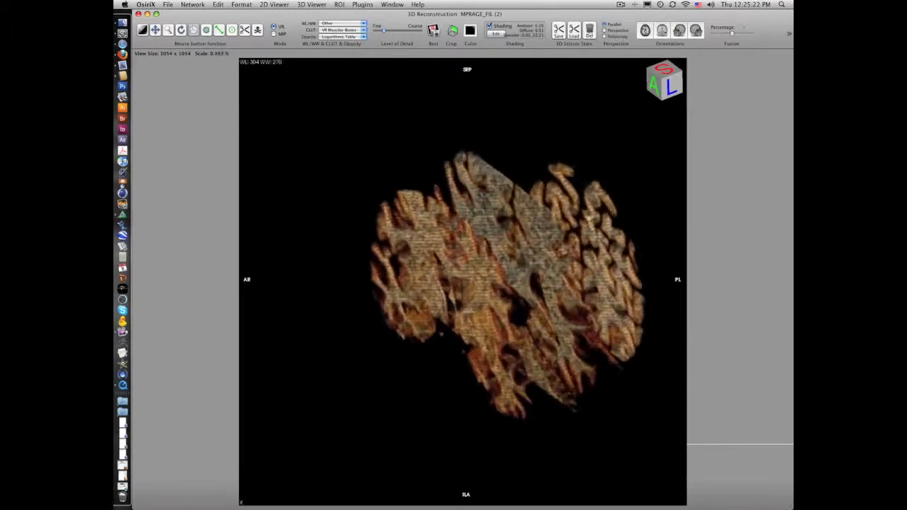
drag(608, 444, 536, 75)
click(489, 25)
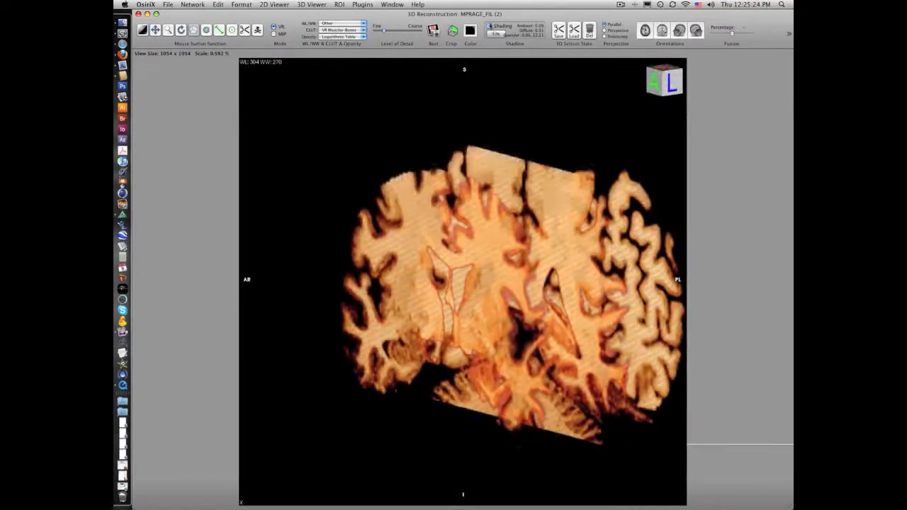
Examine the masked brain slices in the 3D rendering from the front, right side and back.
drag(611, 441, 627, 319)
drag(489, 444, 579, 448)
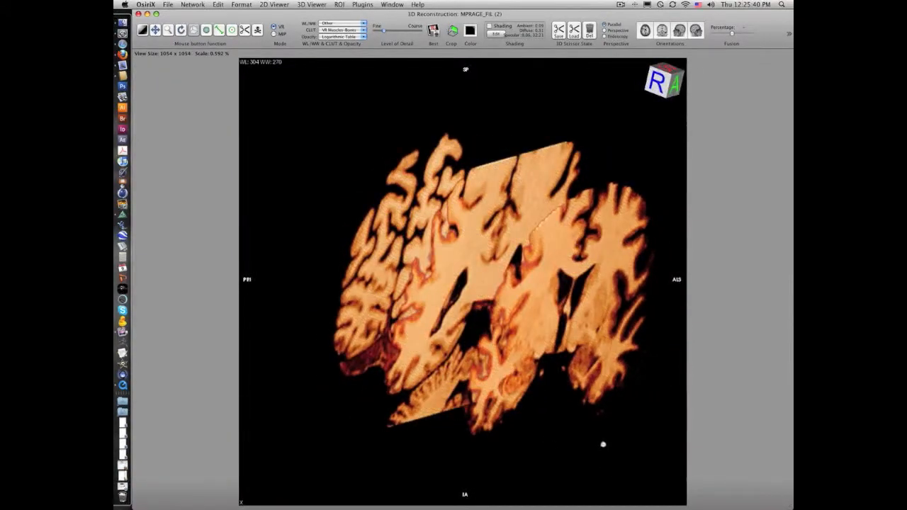
drag(601, 108, 596, 126)
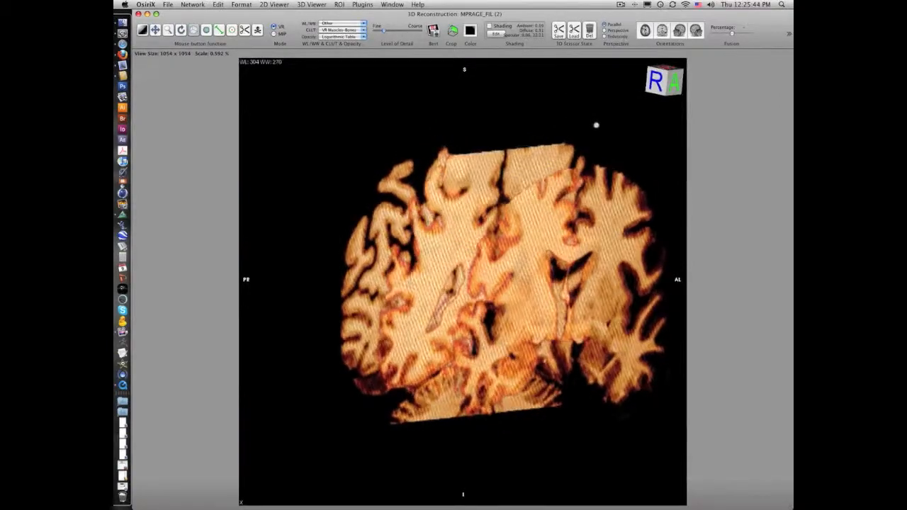
drag(572, 442, 638, 445)
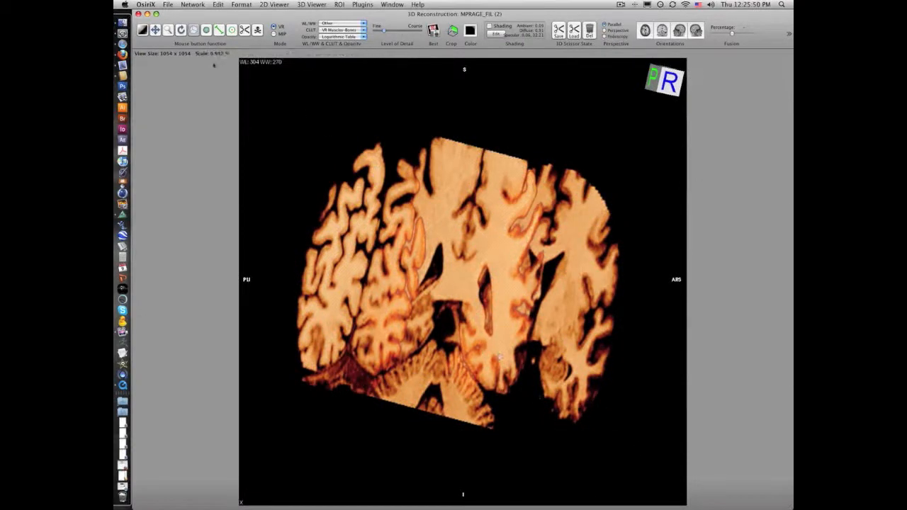
click(621, 5)
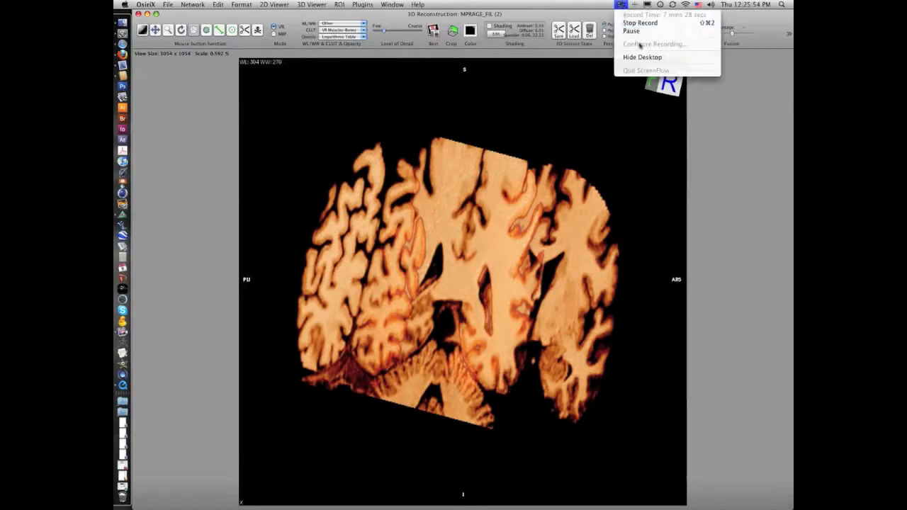